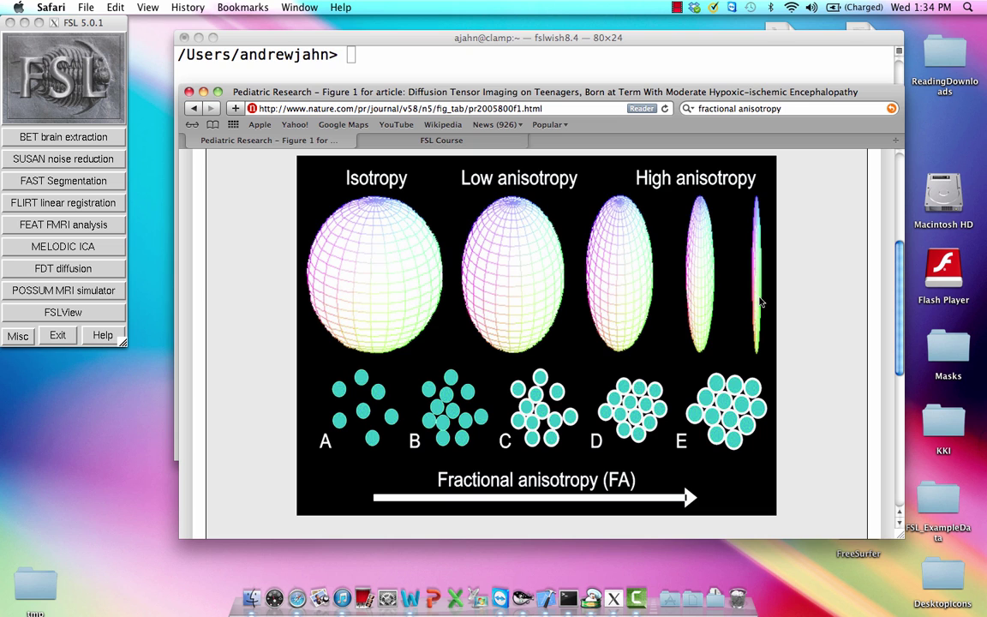
Examine the Data Files section of the FSL Course web page
click(446, 142)
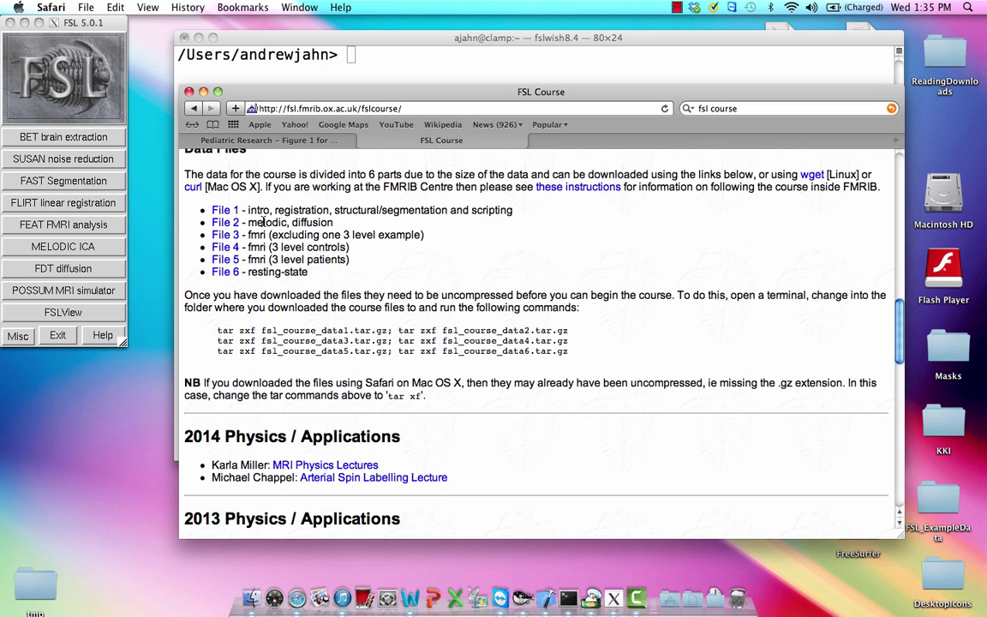
scroll(237, 200, up, 1)
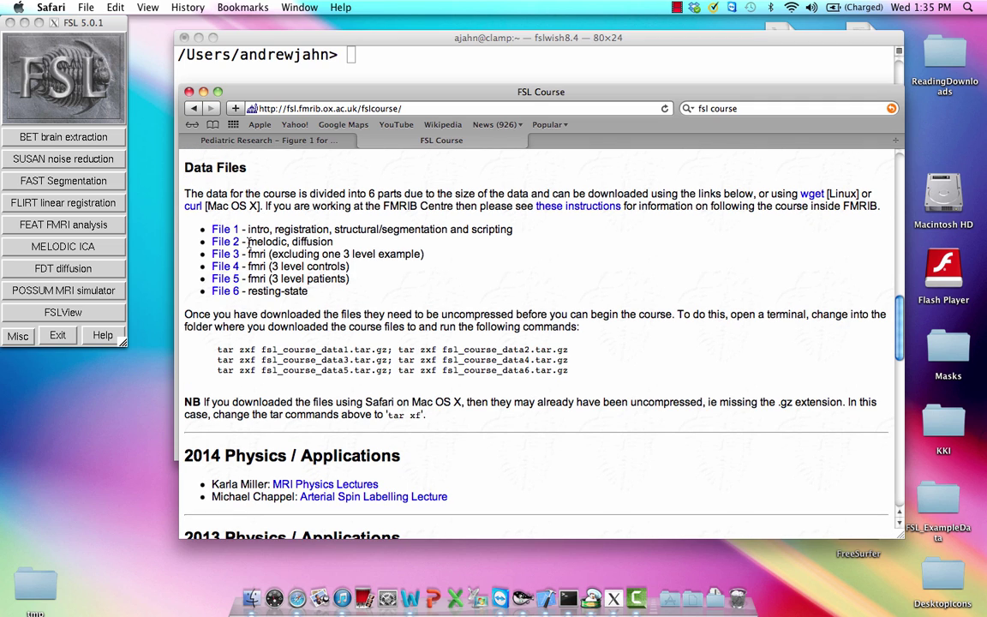
Move the terminal and browser windows away from the desktop's DTI folder and open that folder
click(249, 37)
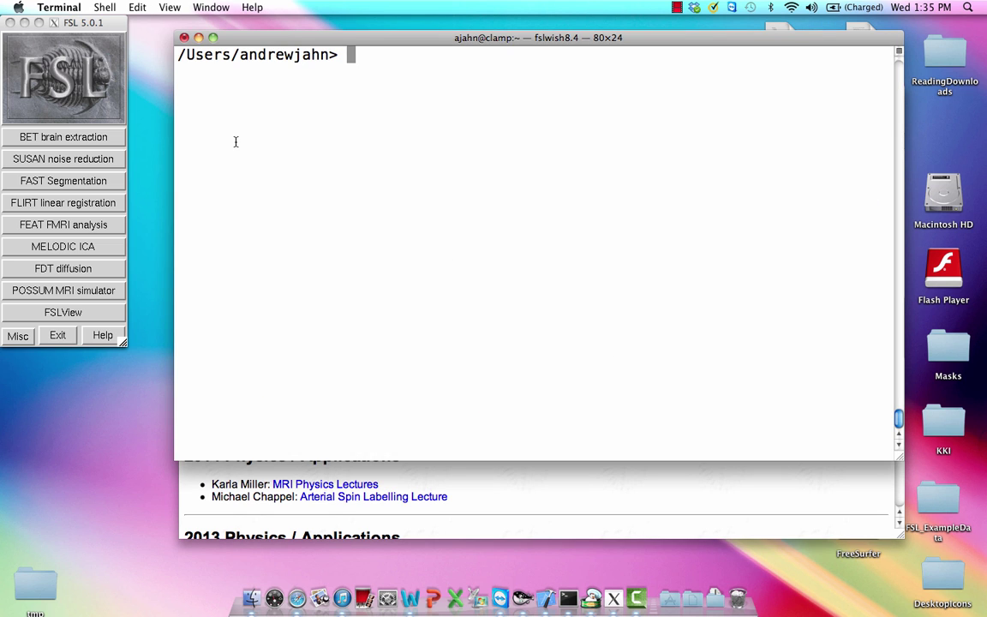
drag(673, 37, 648, 123)
drag(609, 86, 609, 250)
drag(585, 129, 551, 280)
drag(683, 229, 720, 73)
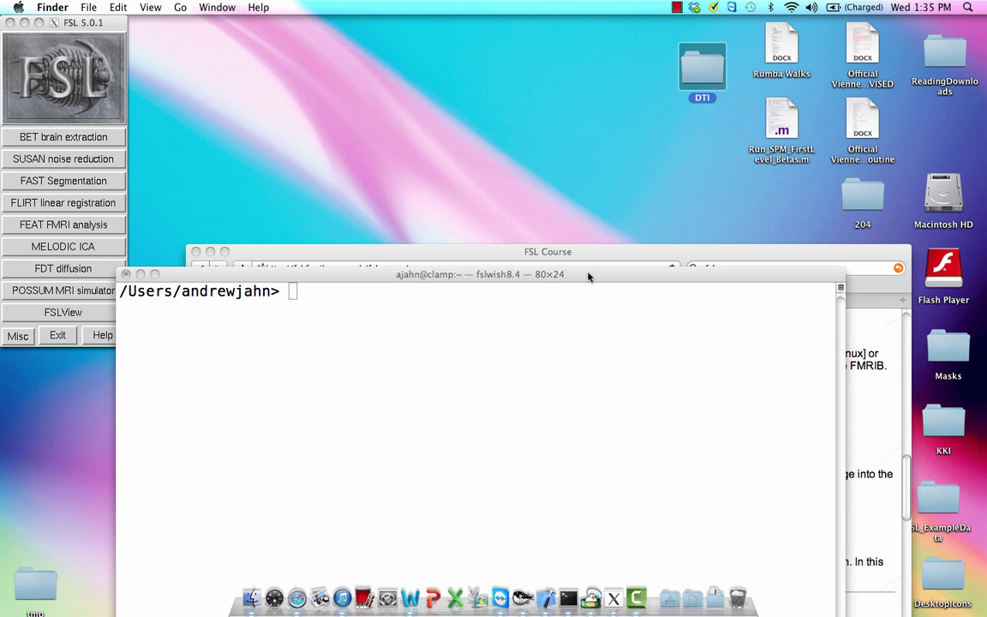
drag(548, 274, 574, 115)
double_click(707, 75)
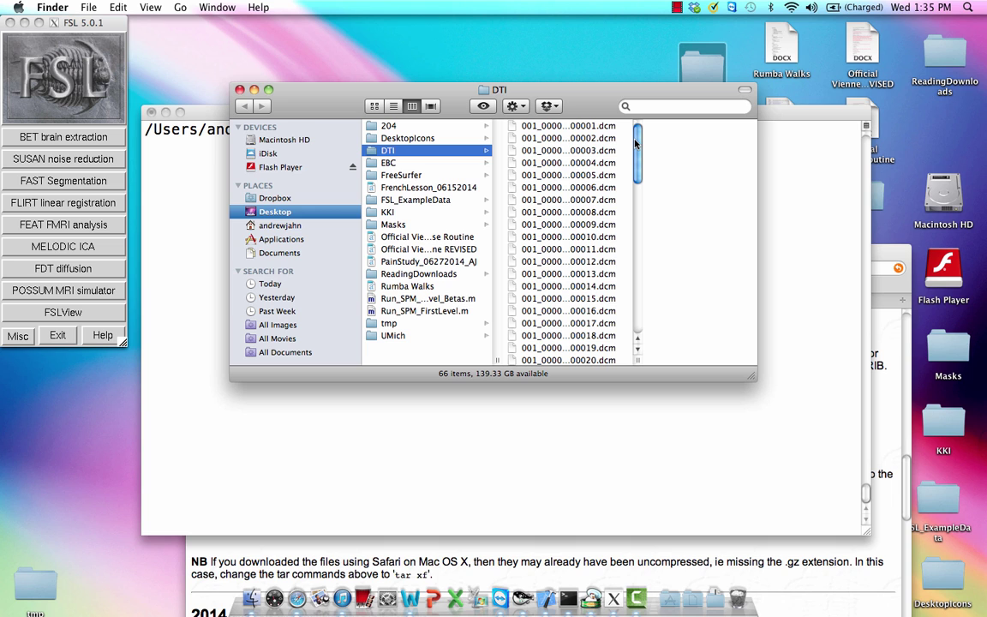
Search the computer for dcm2nii and launch the dcm2niigui converter
key(super+space)
text(d)
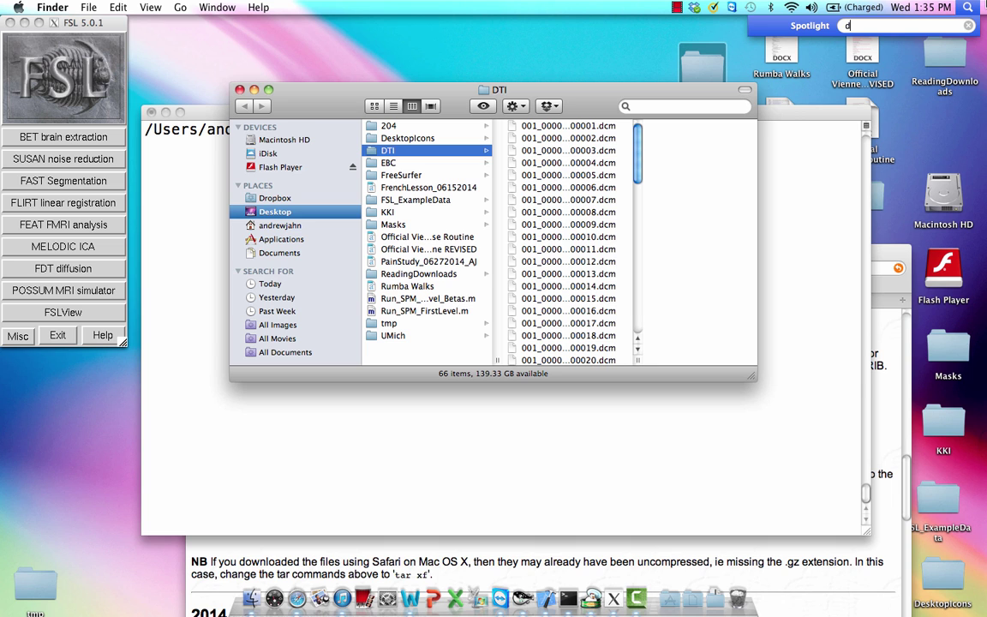
text(cm2nii)
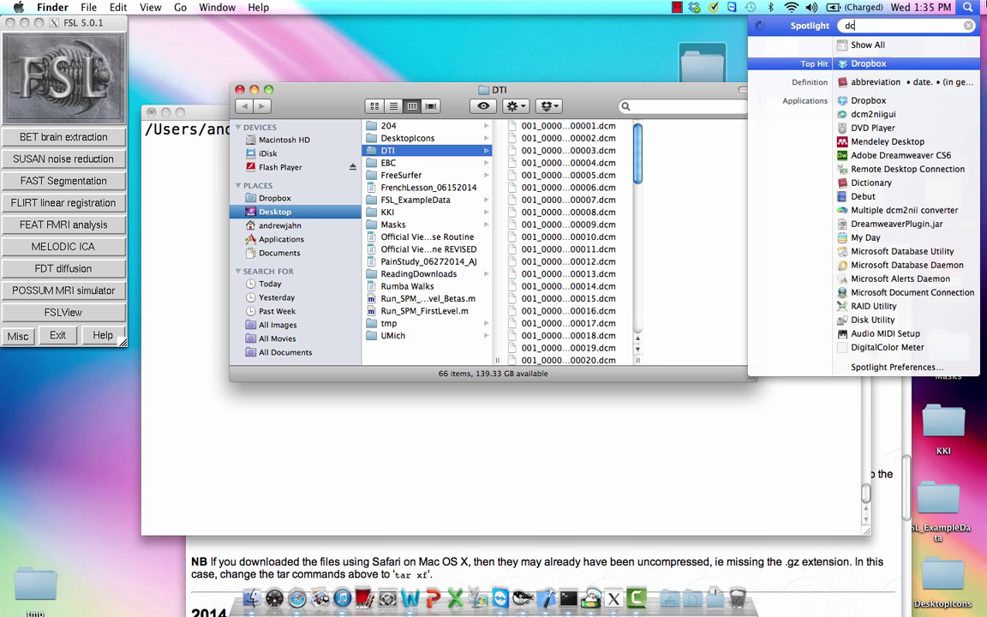
click(919, 67)
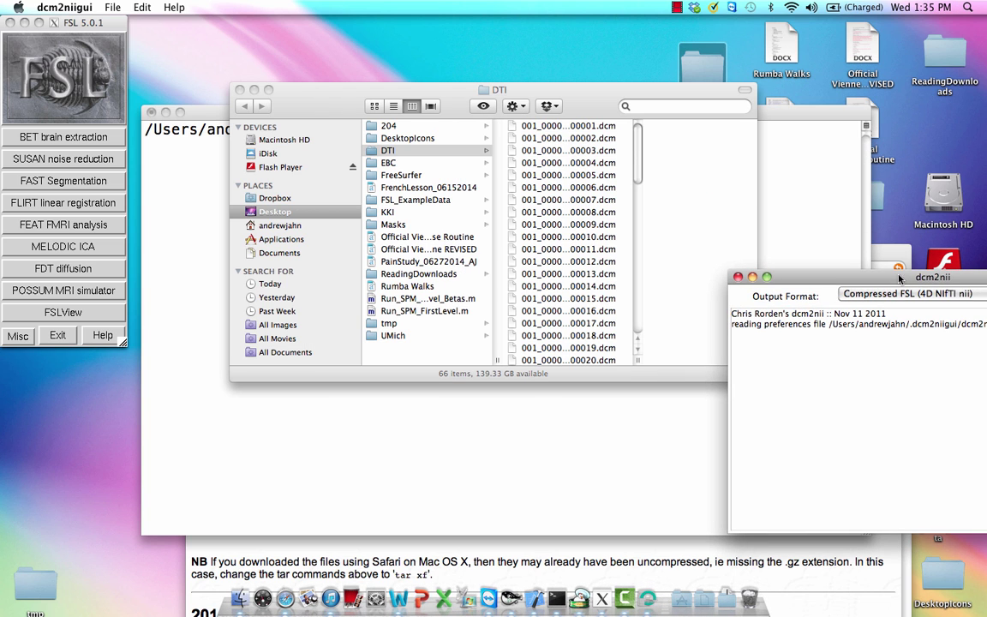
Select all the DICOM files in the DTI folder, from the one ending in 00001.dcm to the one ending in 00056.dcm
click(641, 150)
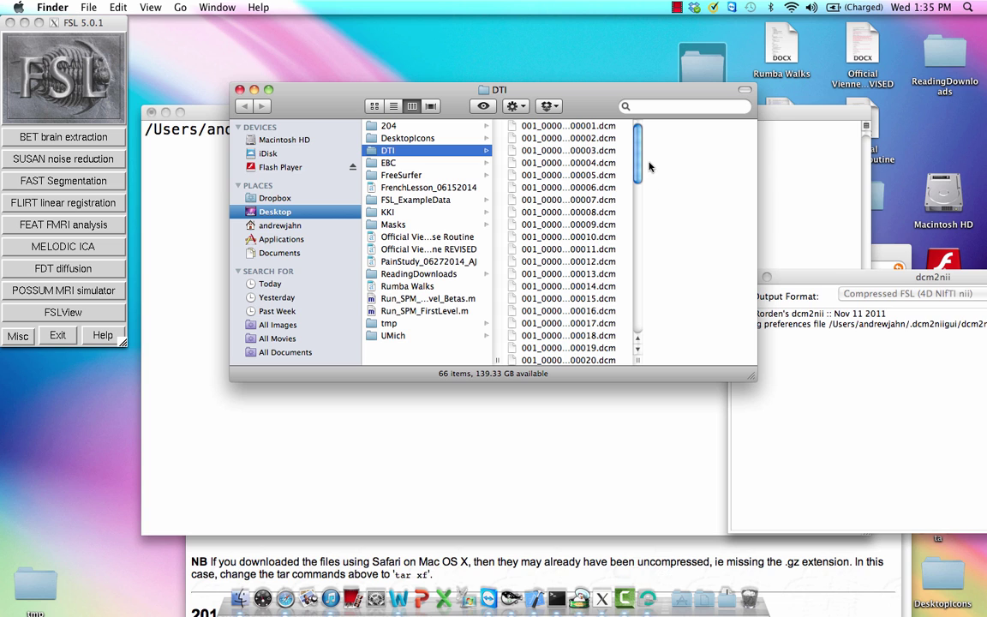
click(557, 126)
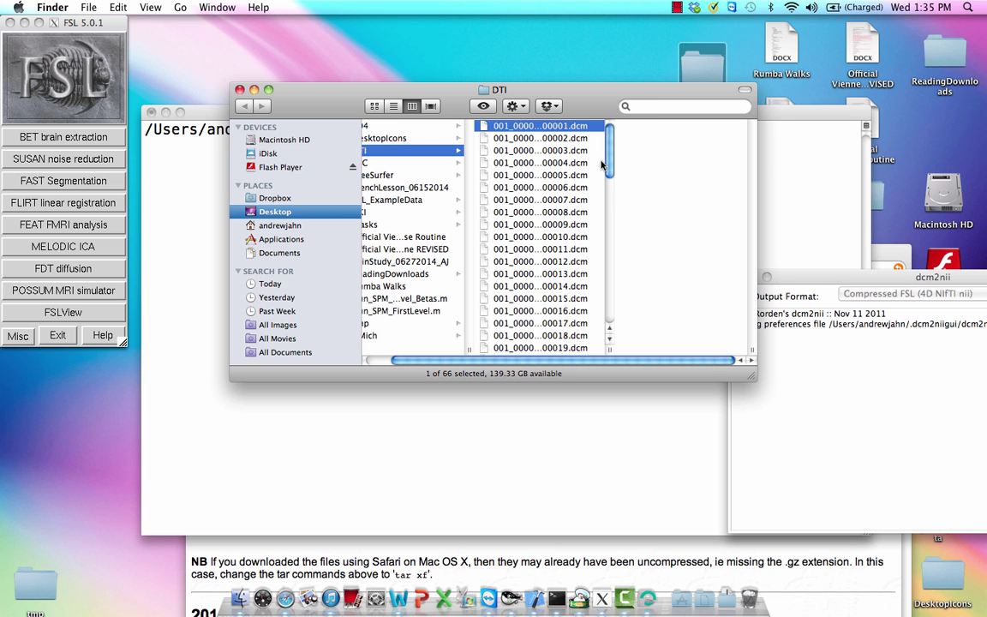
drag(608, 163, 612, 296)
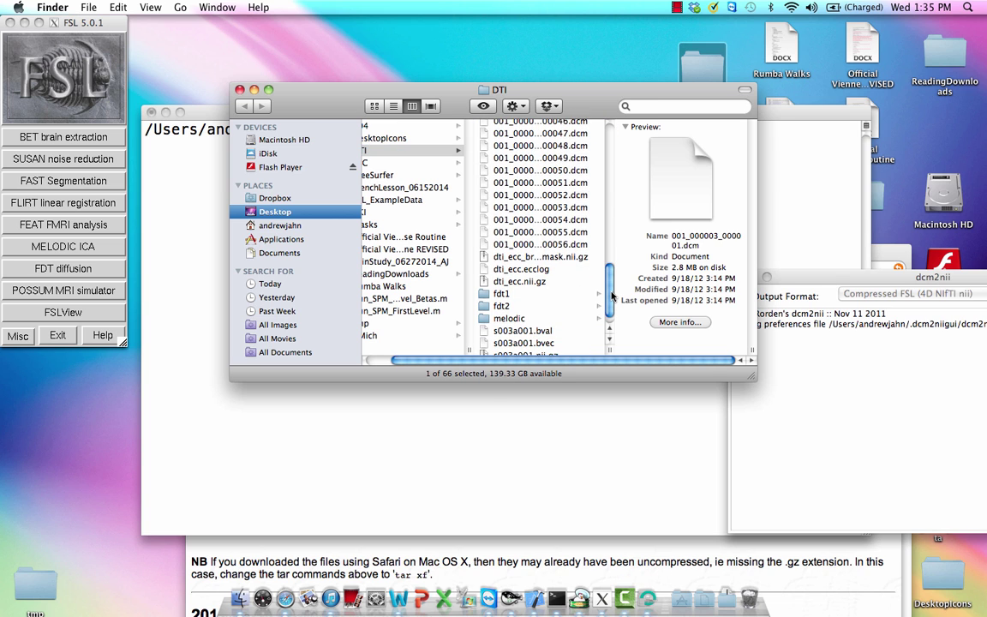
shift+click(523, 244)
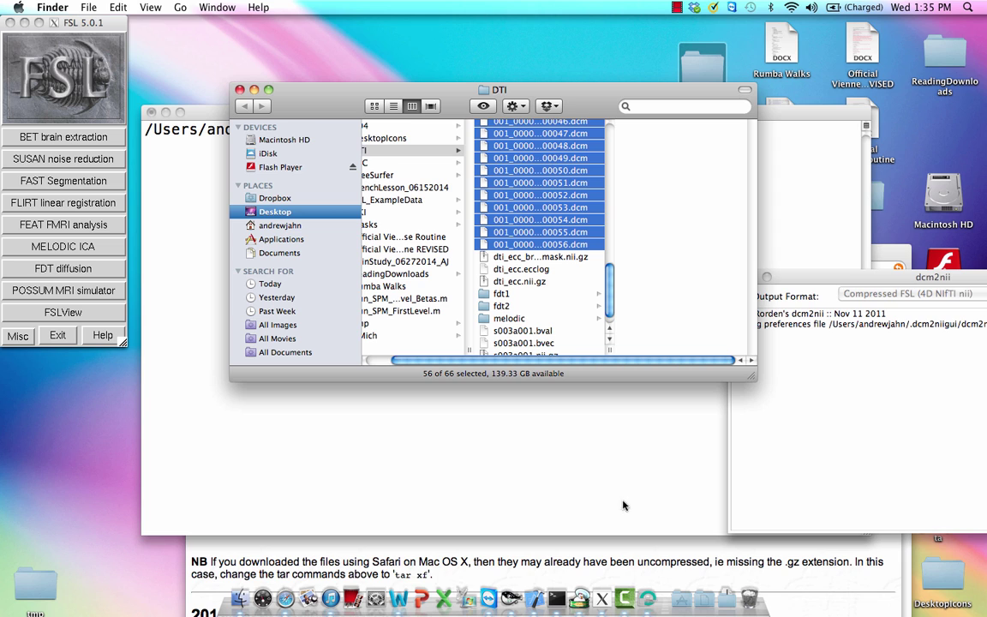
scroll(611, 282, down, 1)
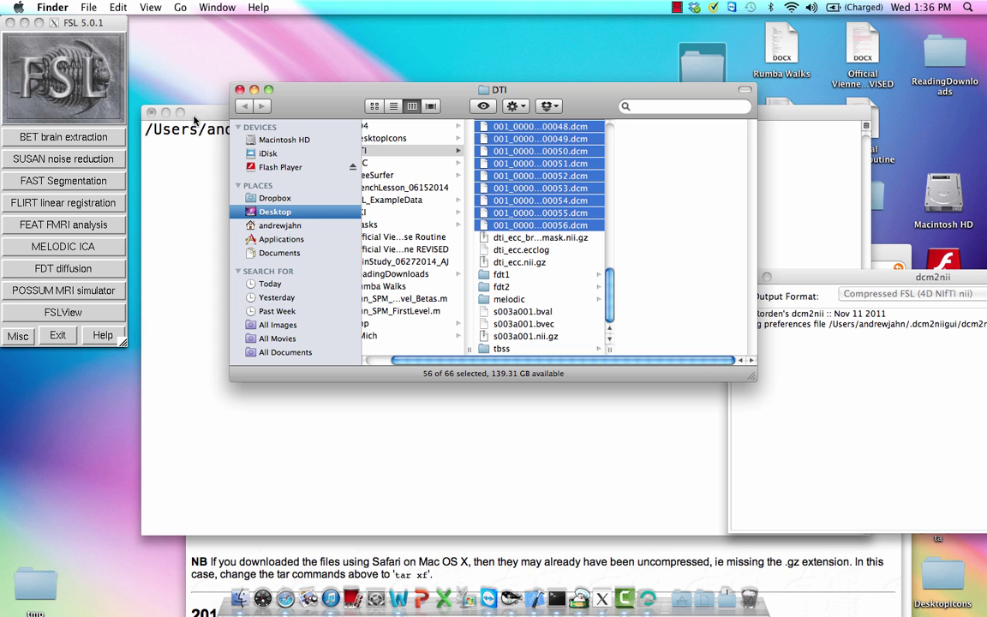
Open FSL's FDT diffusion toolbox and place its window beside the main FSL window
click(84, 275)
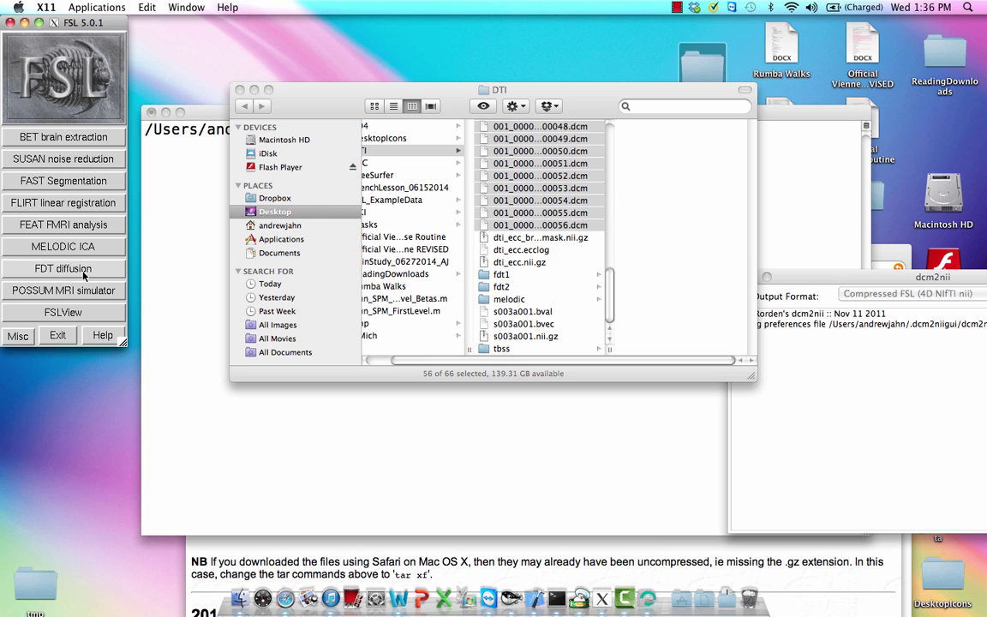
click(83, 269)
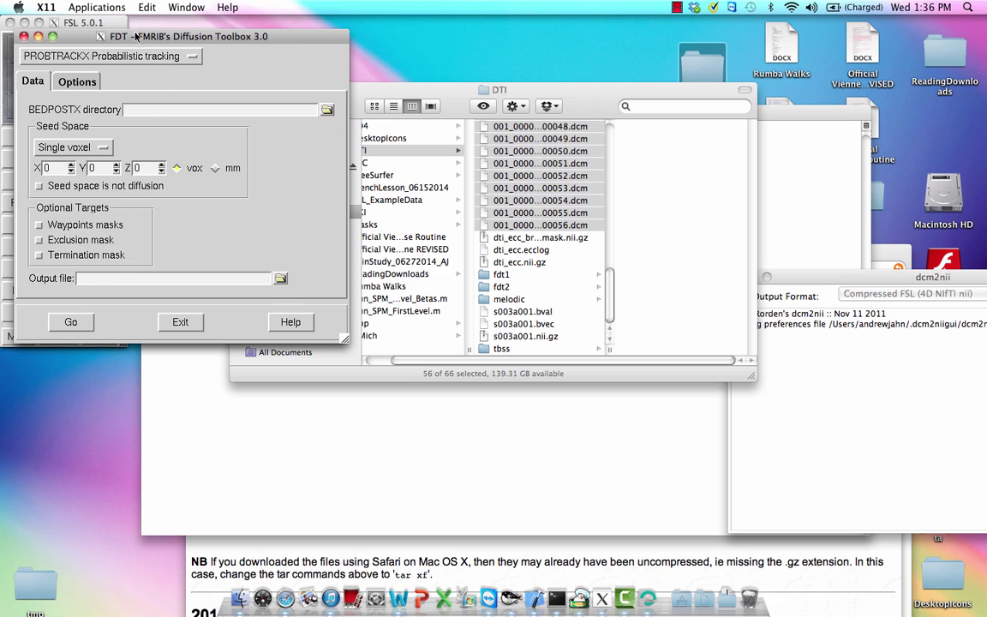
drag(129, 36, 374, 38)
click(369, 59)
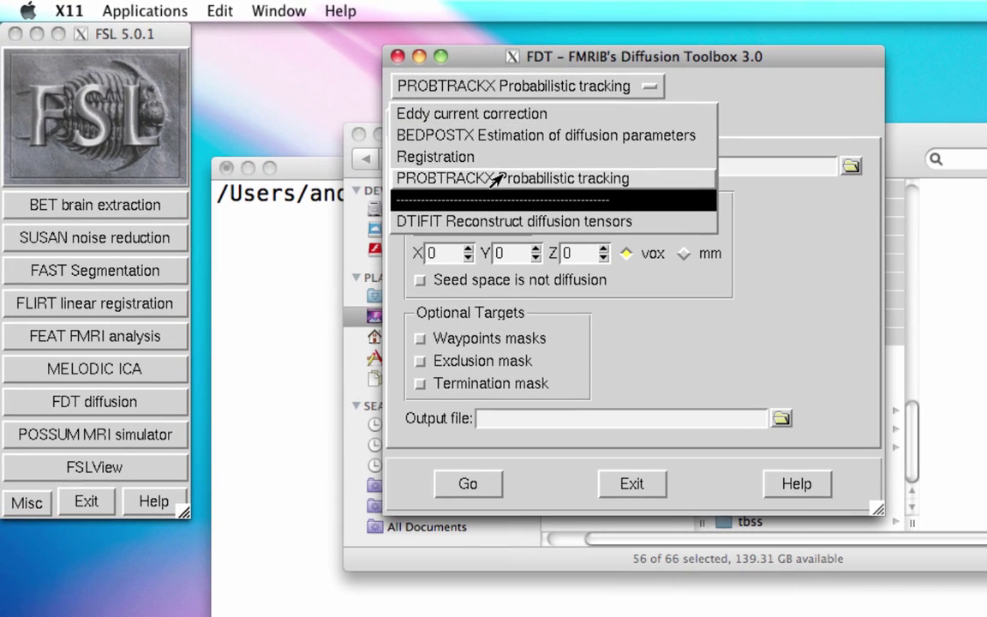
click(439, 113)
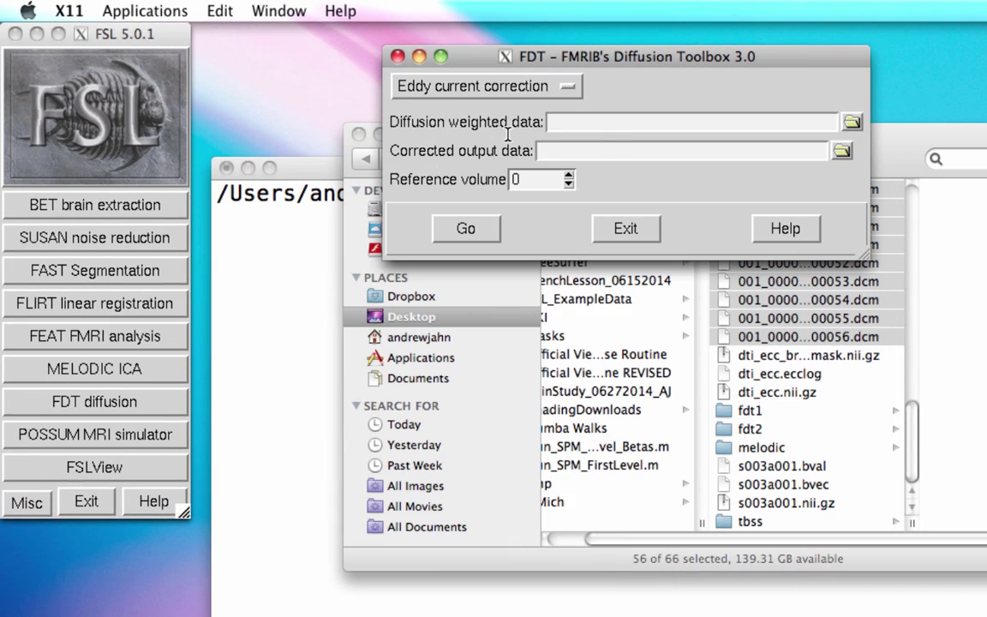
click(852, 122)
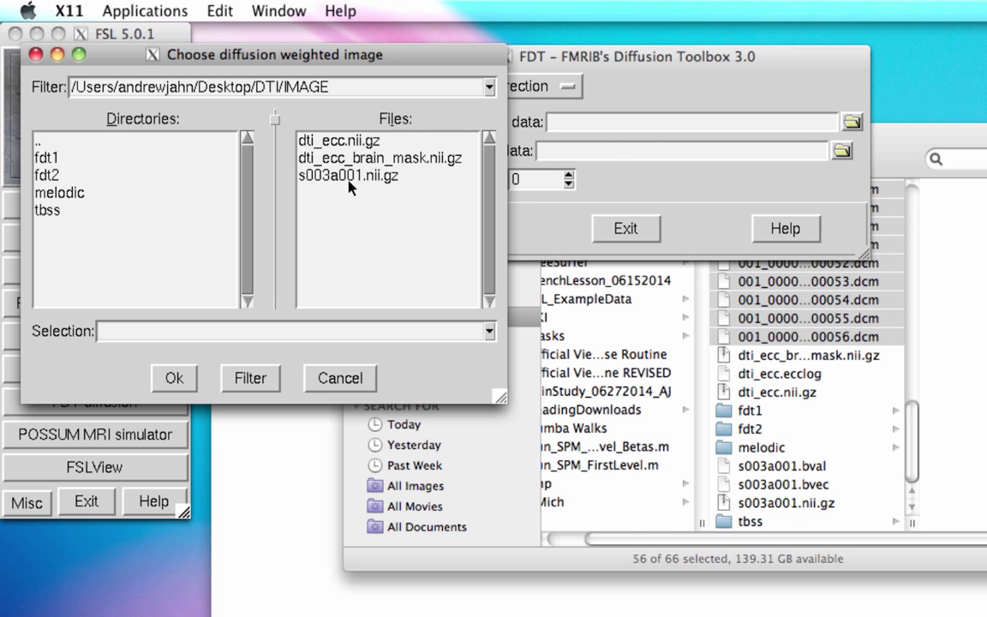
click(336, 380)
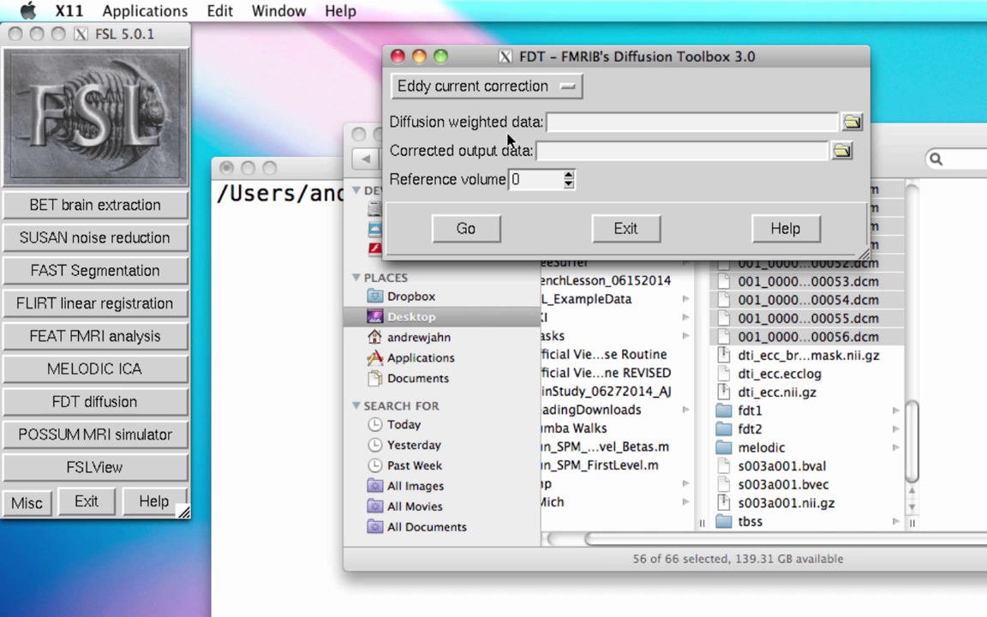
Switch the diffusion toolbox to DTIFIT Reconstruct diffusion tensors and enable specifying input files manually
click(557, 90)
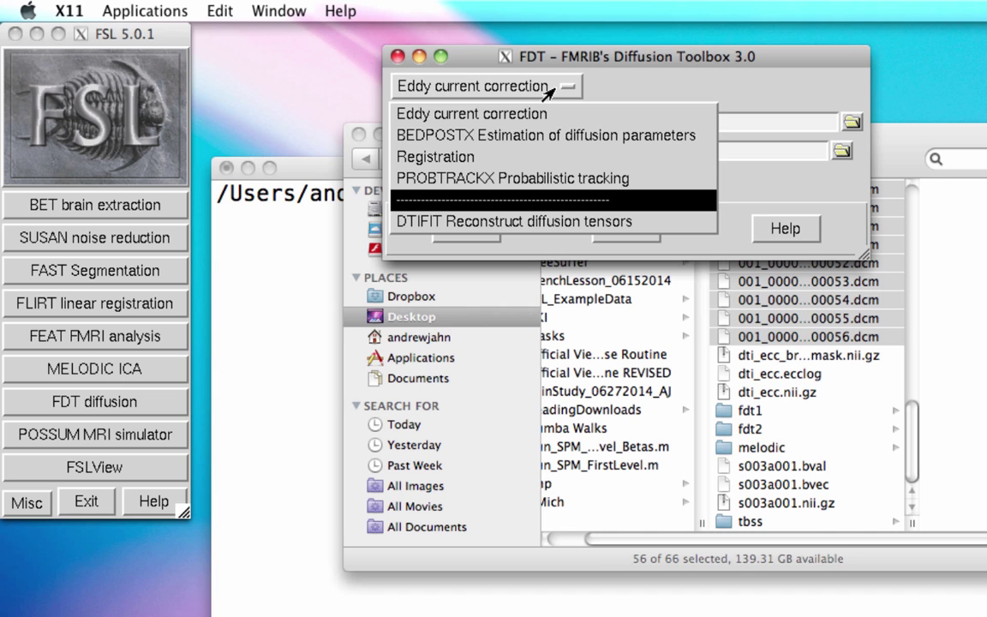
click(510, 224)
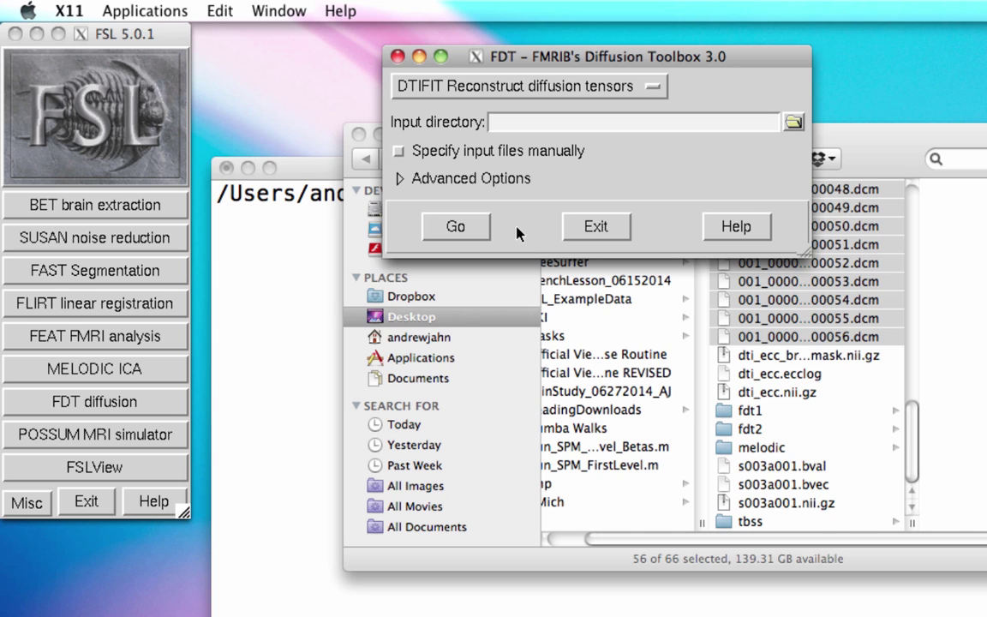
click(410, 150)
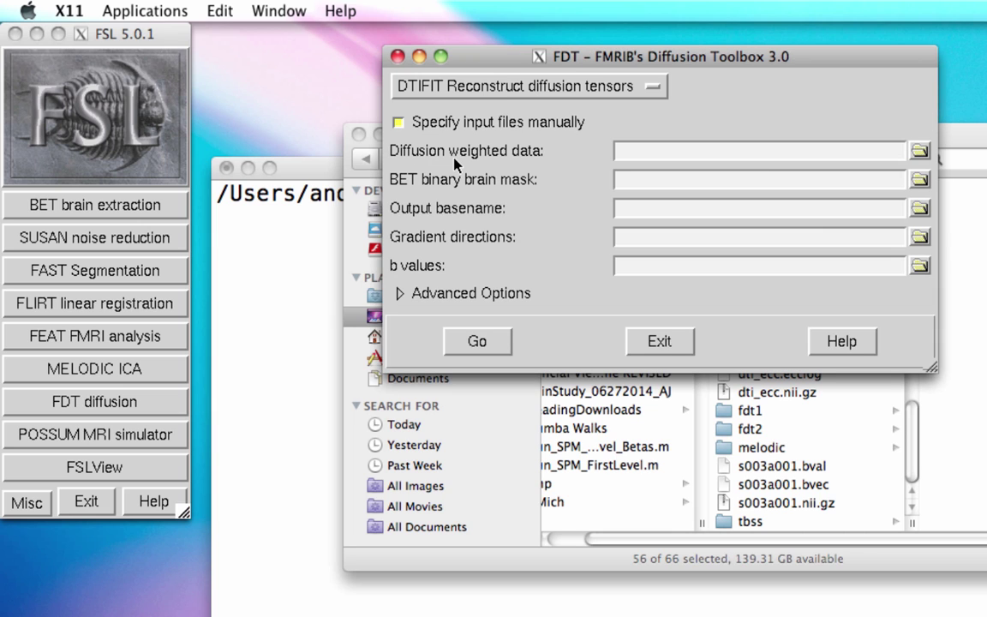
Set s003a001.nii.gz as the diffusion weighted data and dti_ecc_brain_mask.nii.gz as the BET binary brain mask
click(919, 150)
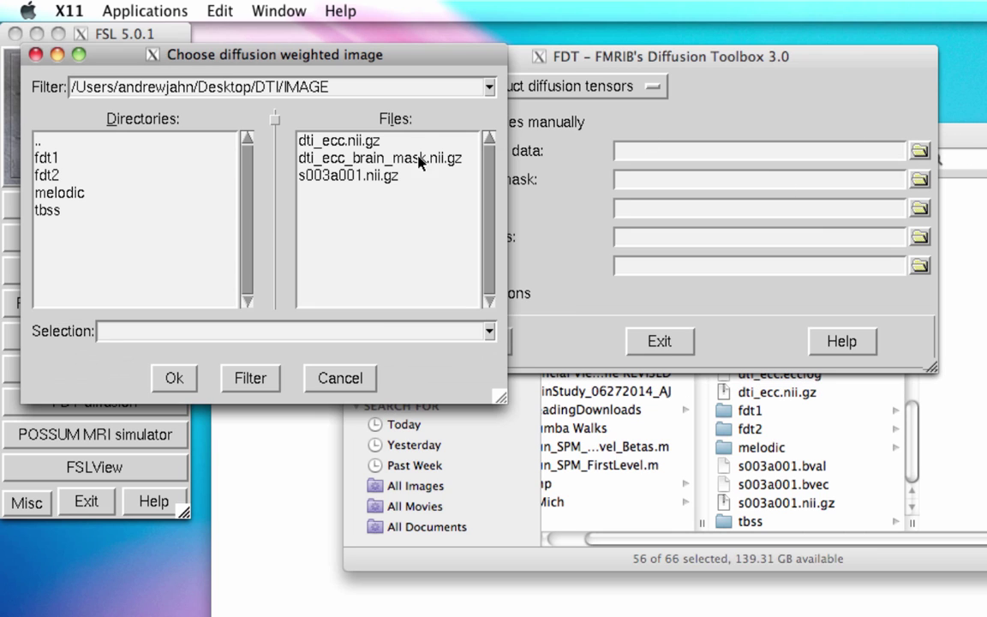
double_click(369, 177)
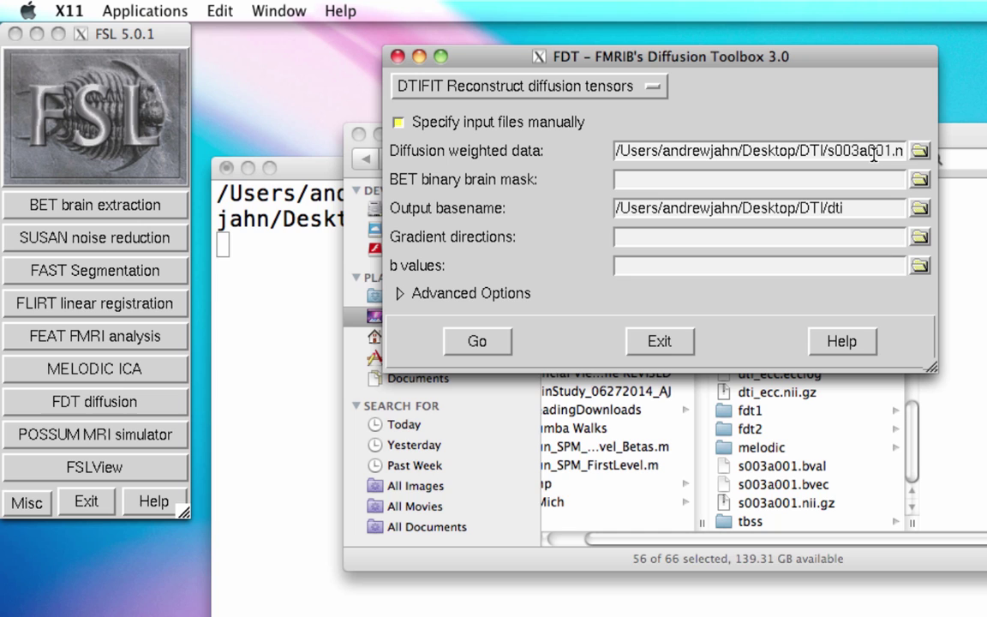
drag(801, 150, 902, 150)
click(861, 208)
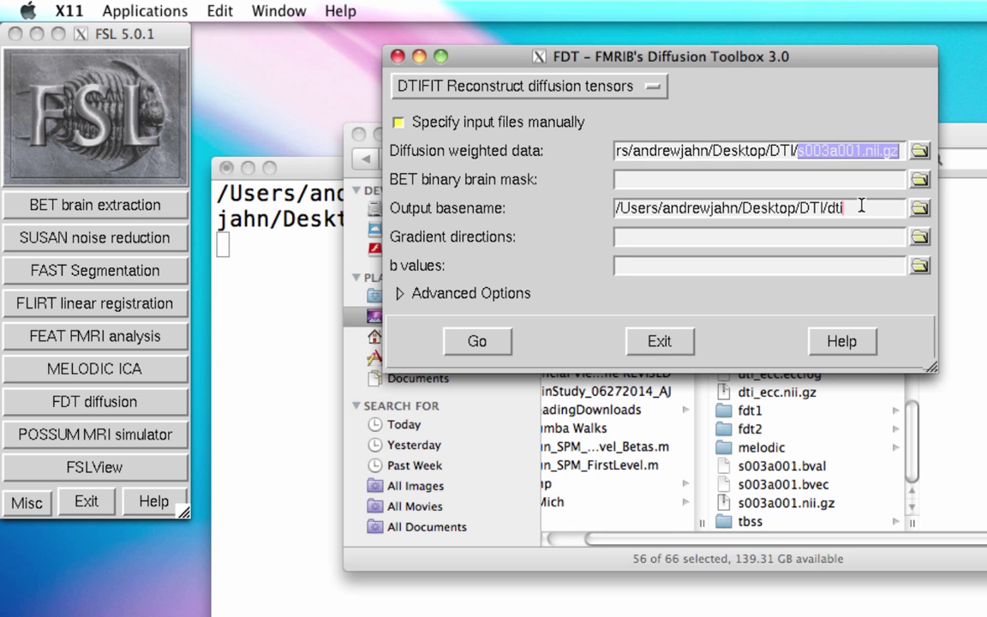
click(920, 179)
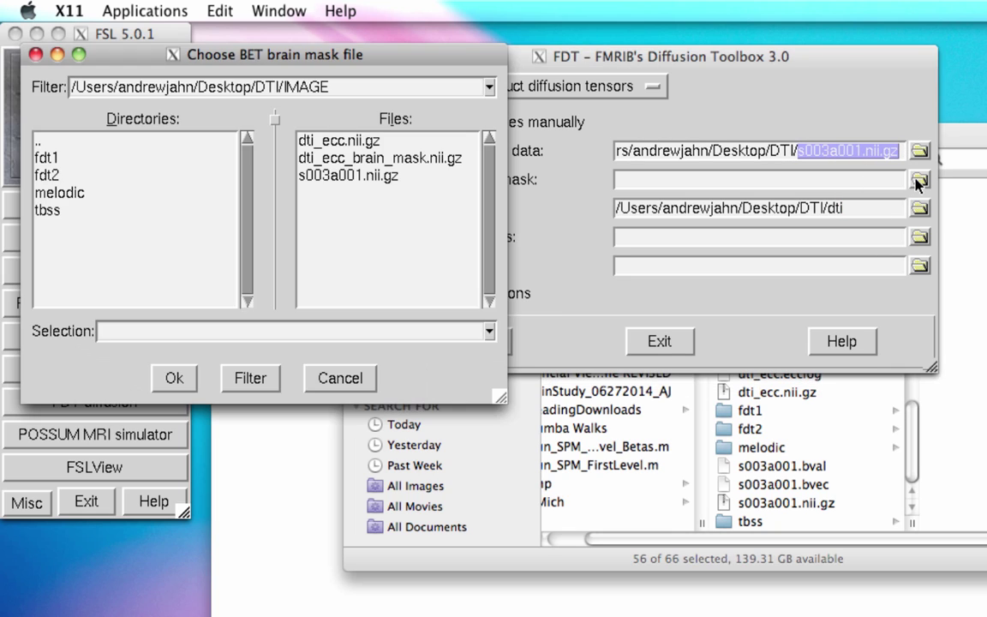
double_click(369, 158)
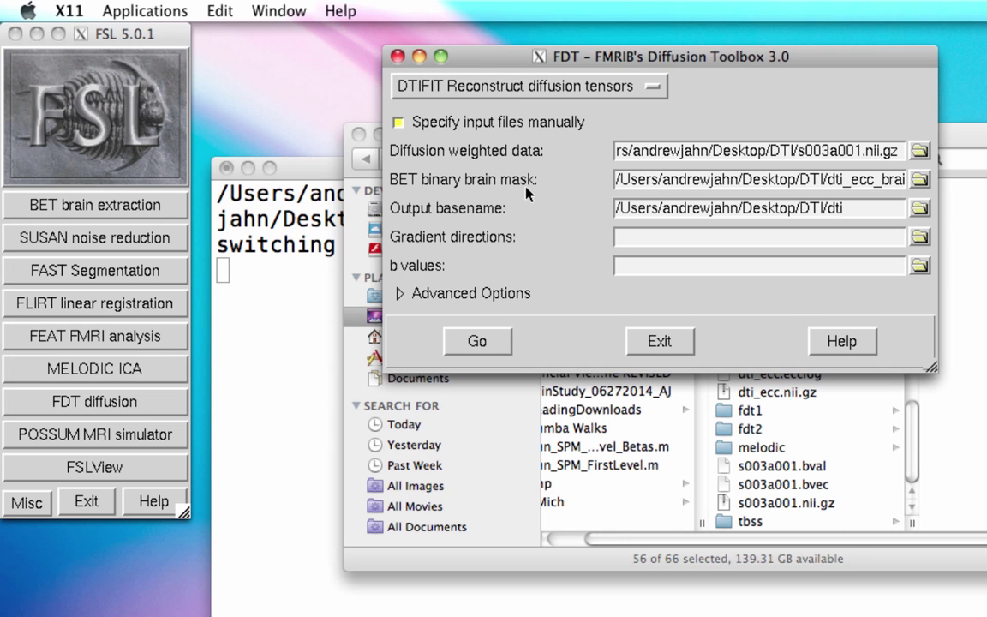
Set s003a001.bvec from the DTI folder as the gradient directions file
click(922, 238)
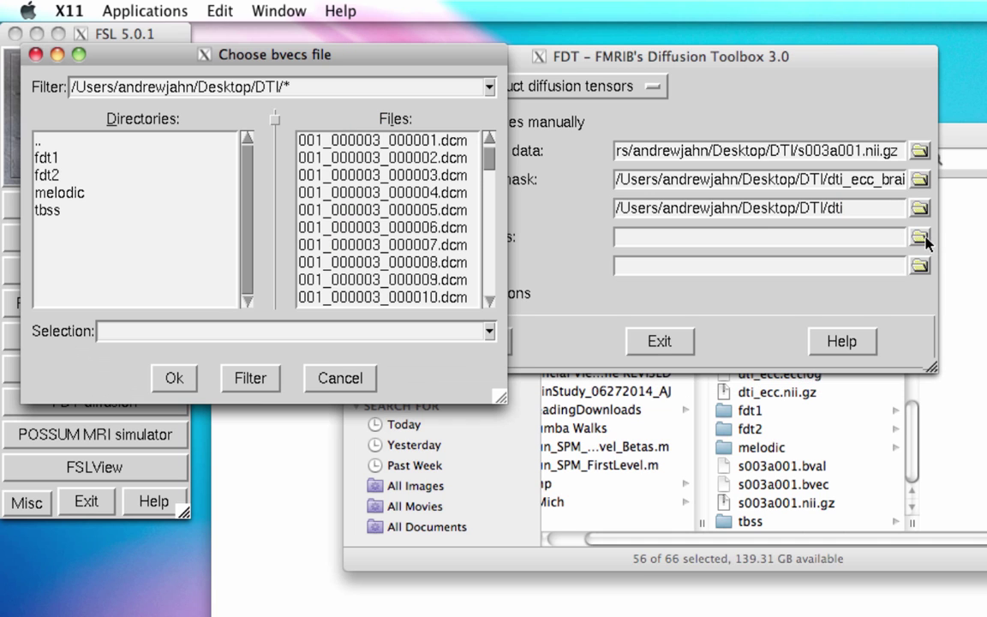
drag(486, 162, 490, 282)
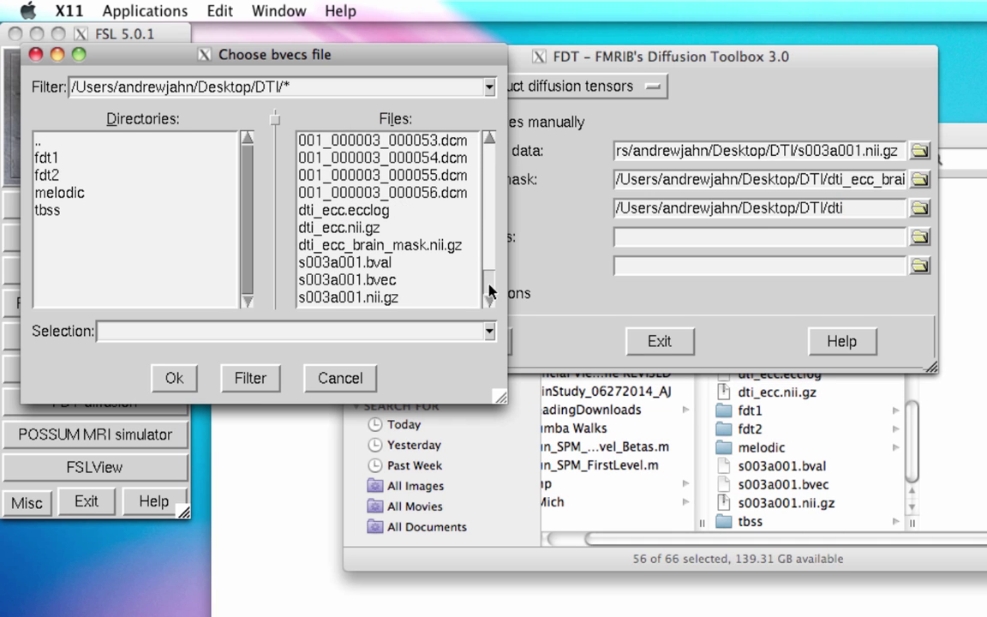
double_click(379, 281)
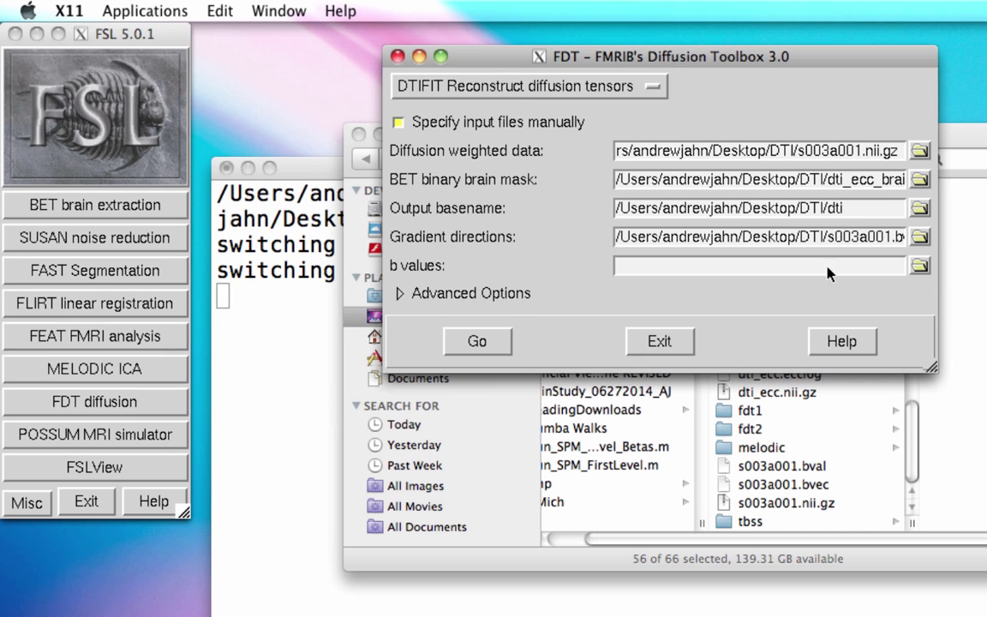
Set s003a001.bval as the b values file and run the DTIFIT tensor reconstruction
click(919, 266)
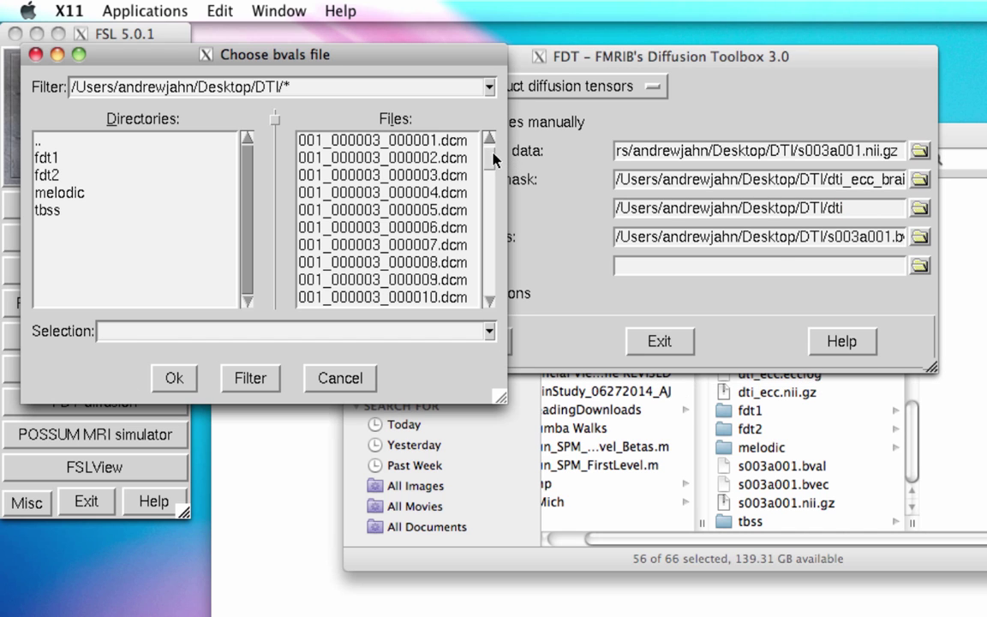
scroll(442, 244, down, 10)
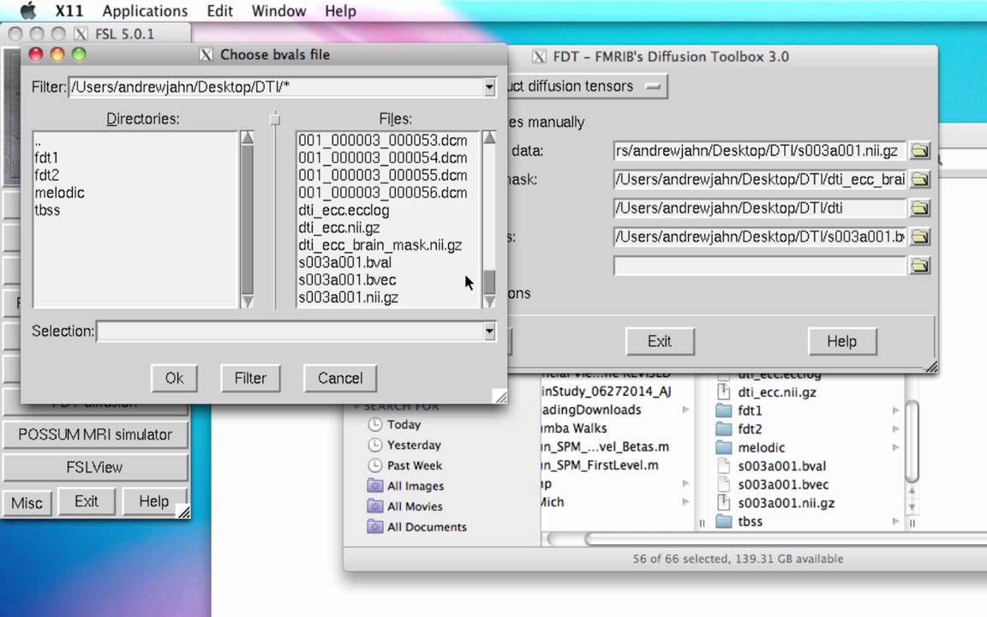
double_click(389, 269)
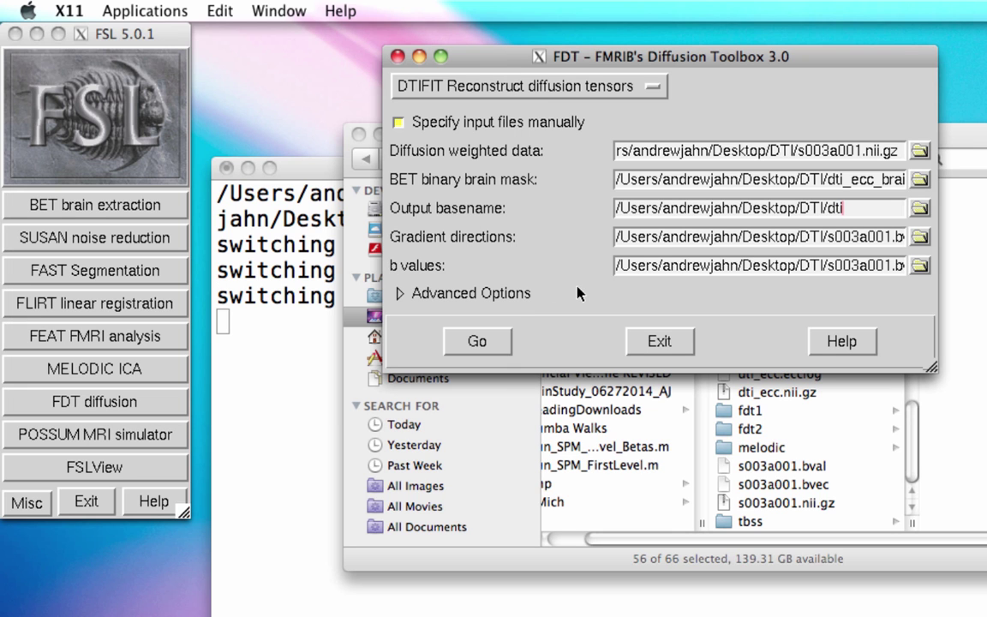
click(496, 341)
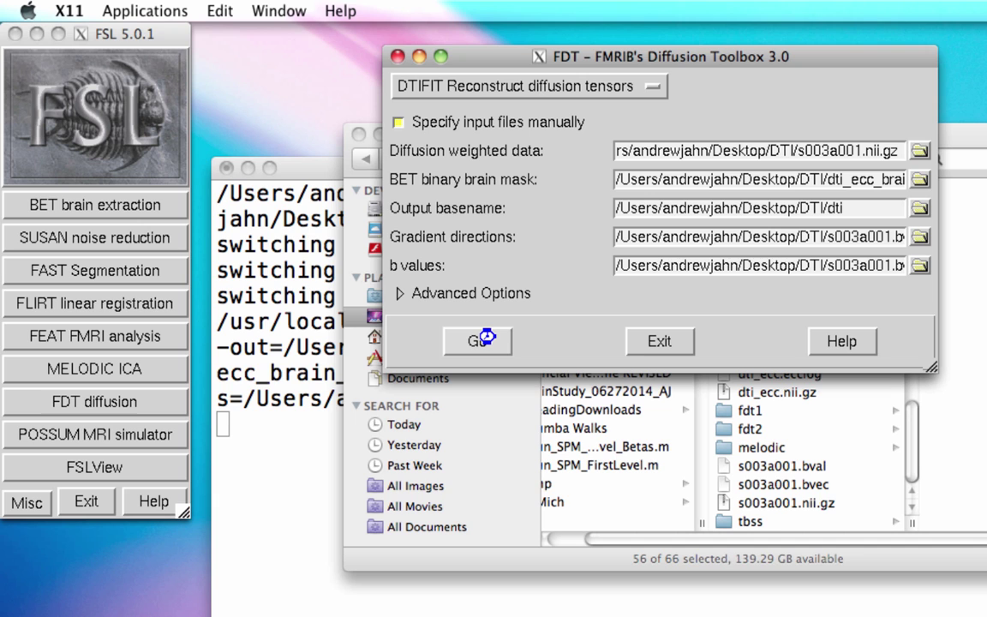
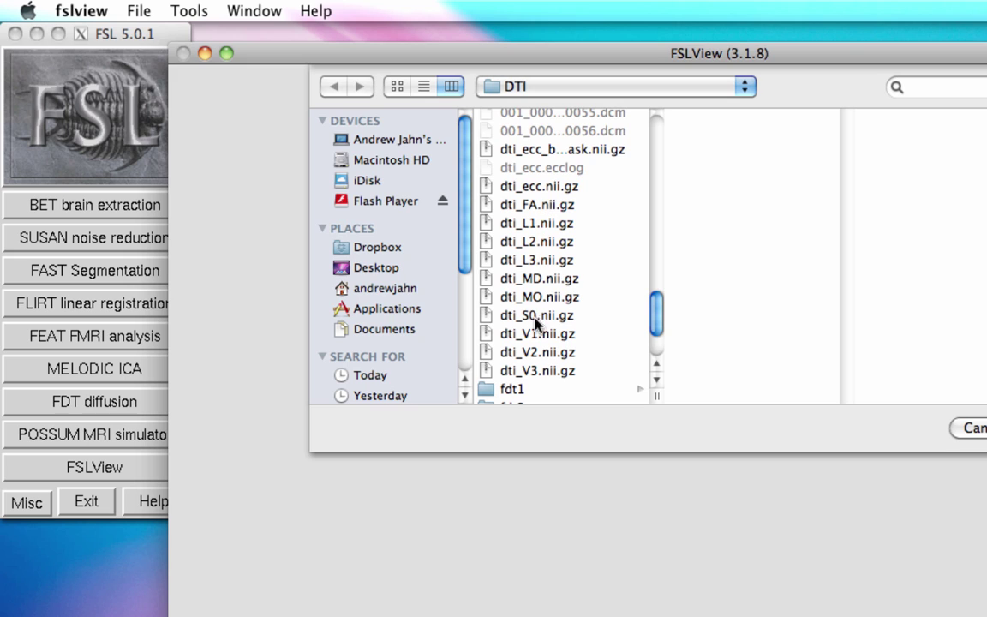
Open dti_FA.nii.gz from the DTI folder and move the crosshair to a frontal slice in the axial view
double_click(533, 207)
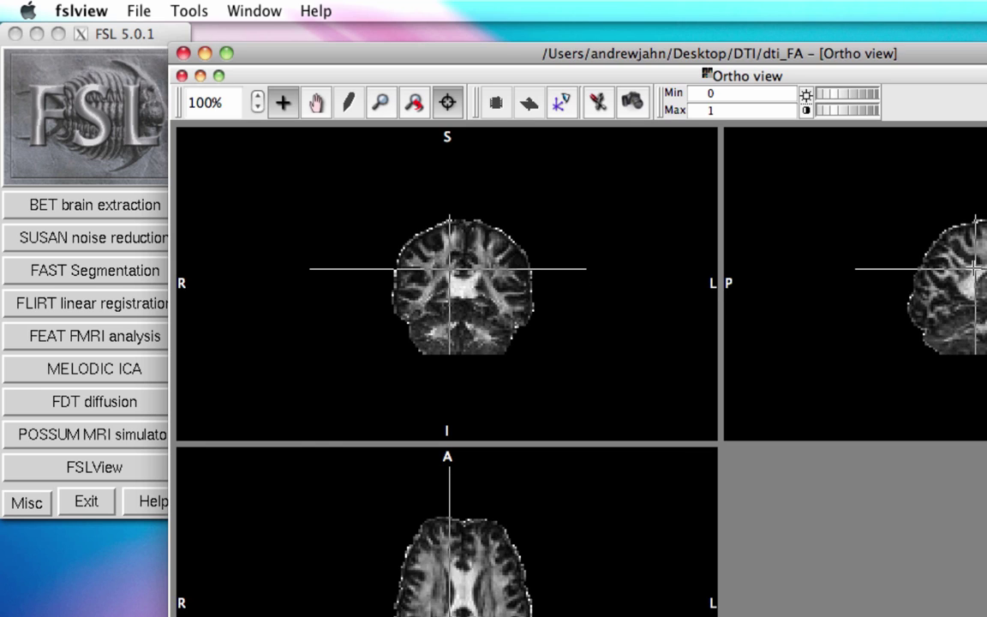
drag(449, 586, 467, 550)
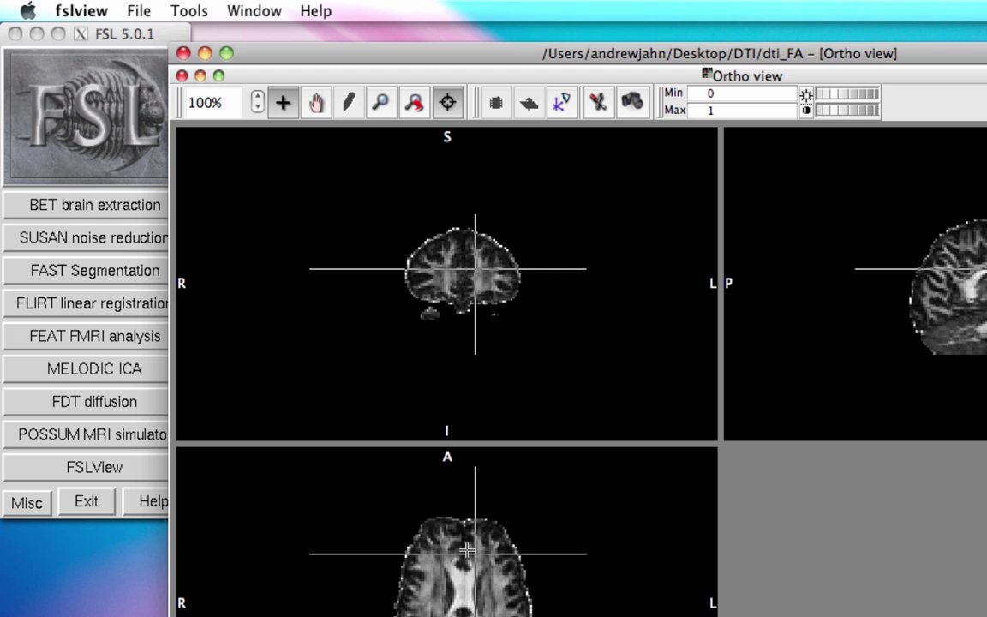
Add dti_V1.nii.gz from the DTI folder as an overlay on the FA map
click(139, 10)
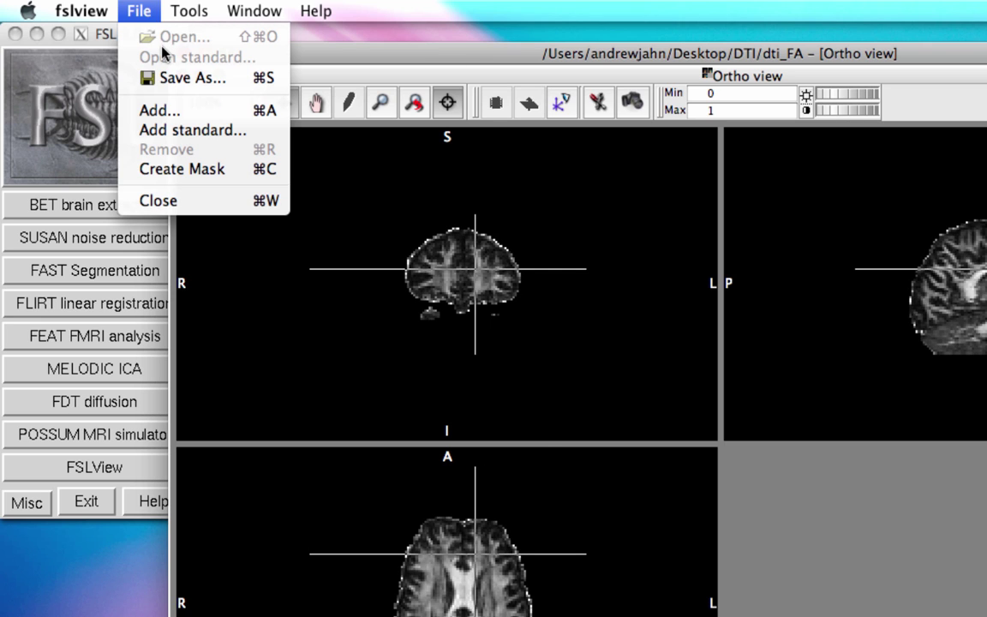
click(182, 111)
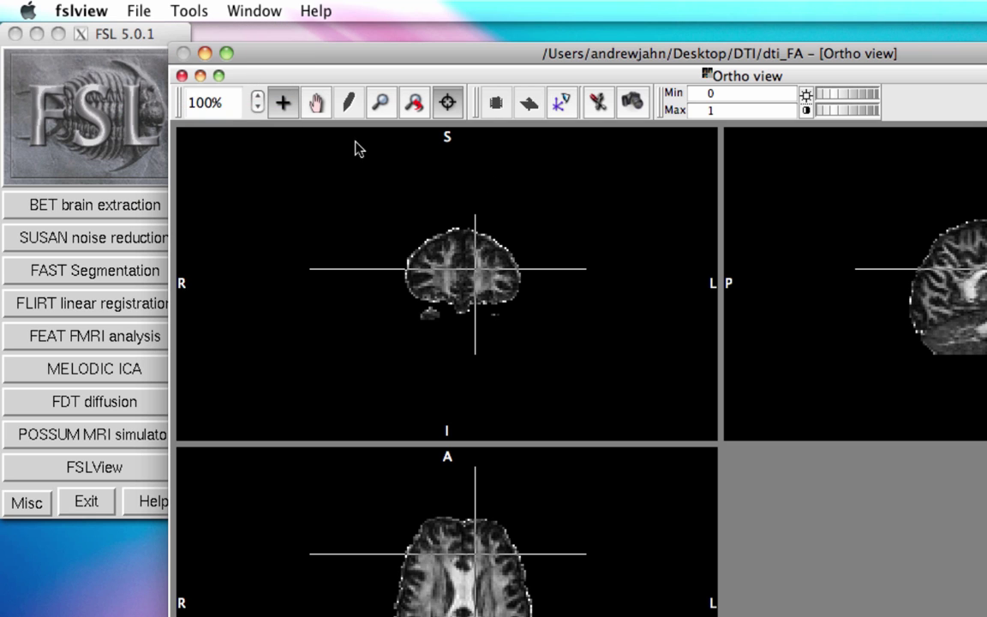
drag(653, 133, 653, 304)
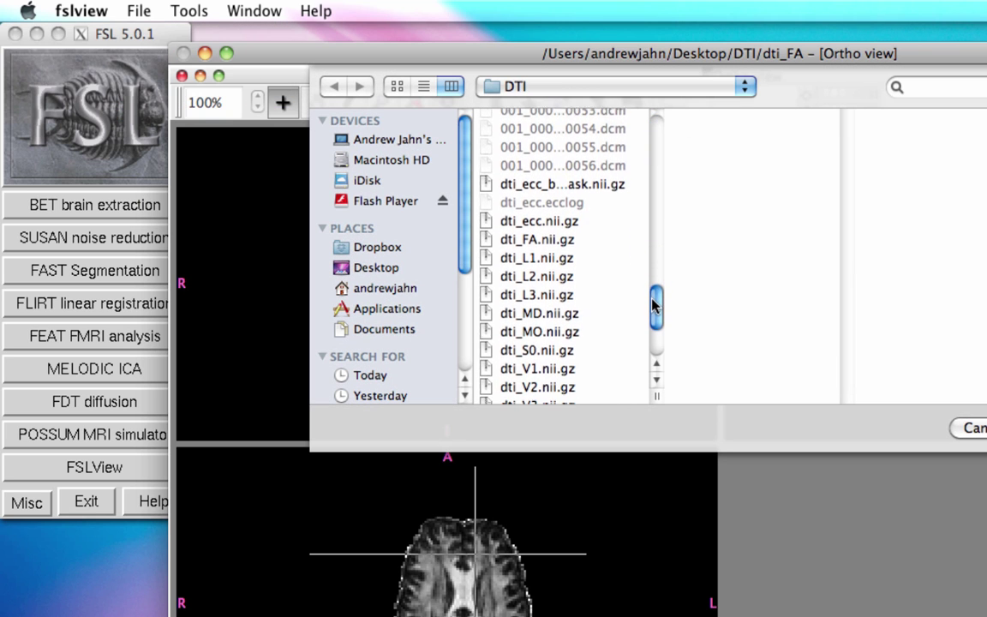
double_click(528, 370)
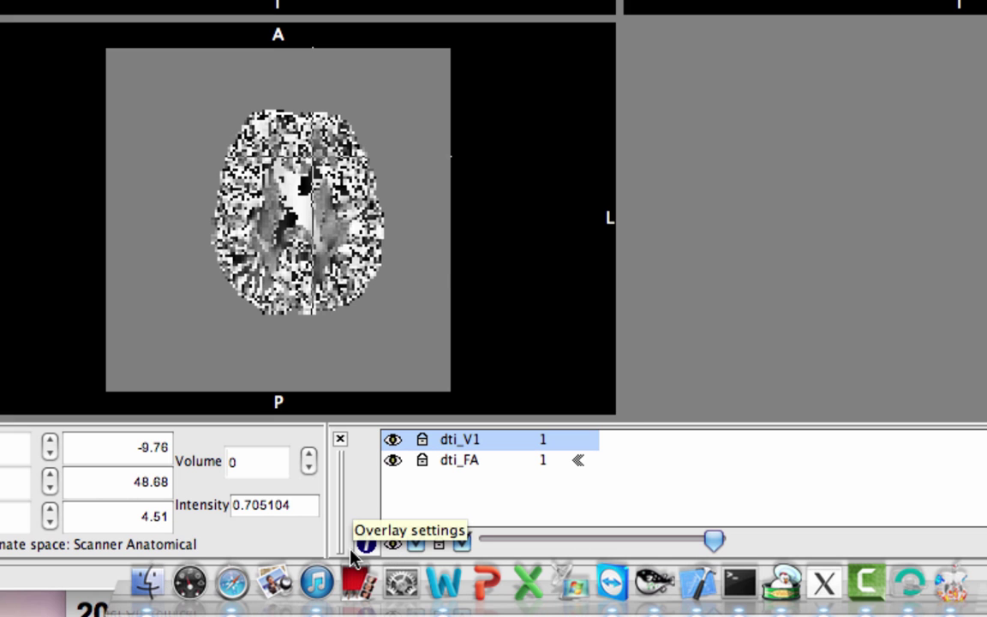
Set the dti_V1 overlay's image type to Diffusion tensor and its DTI display to RGB
click(363, 545)
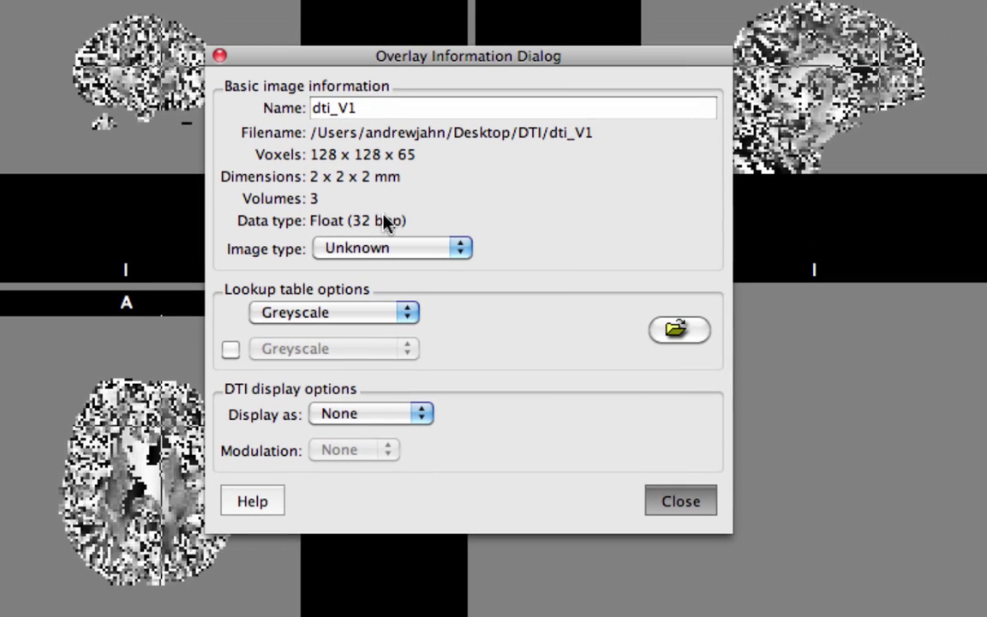
click(379, 241)
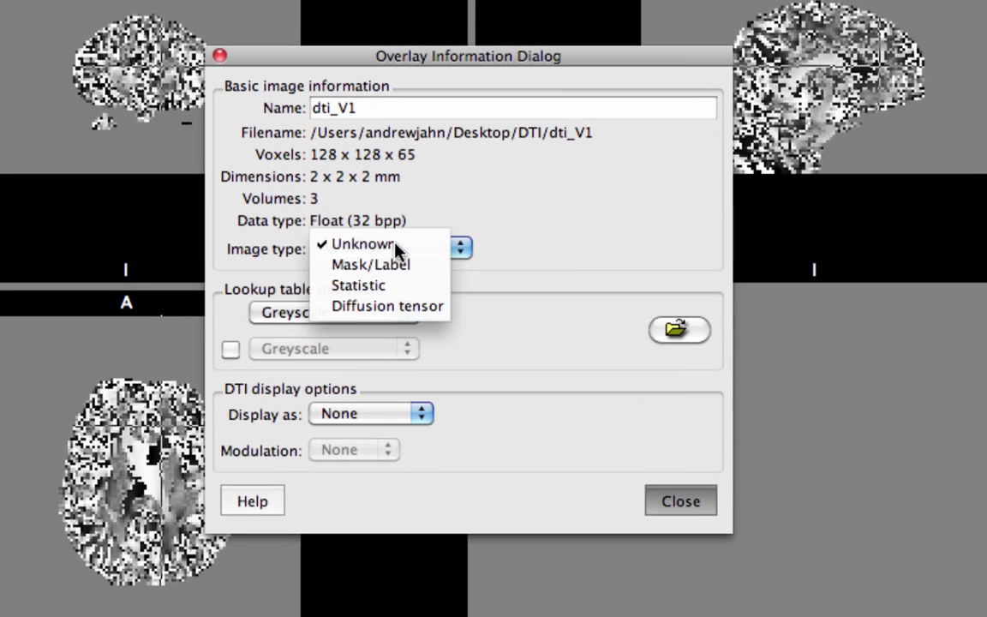
click(397, 312)
click(395, 414)
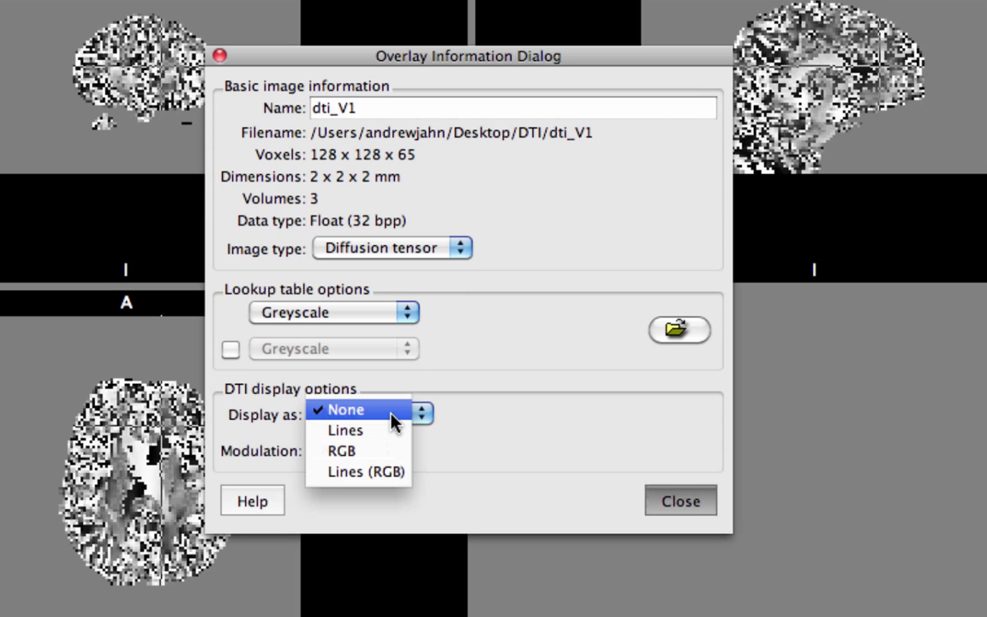
click(370, 454)
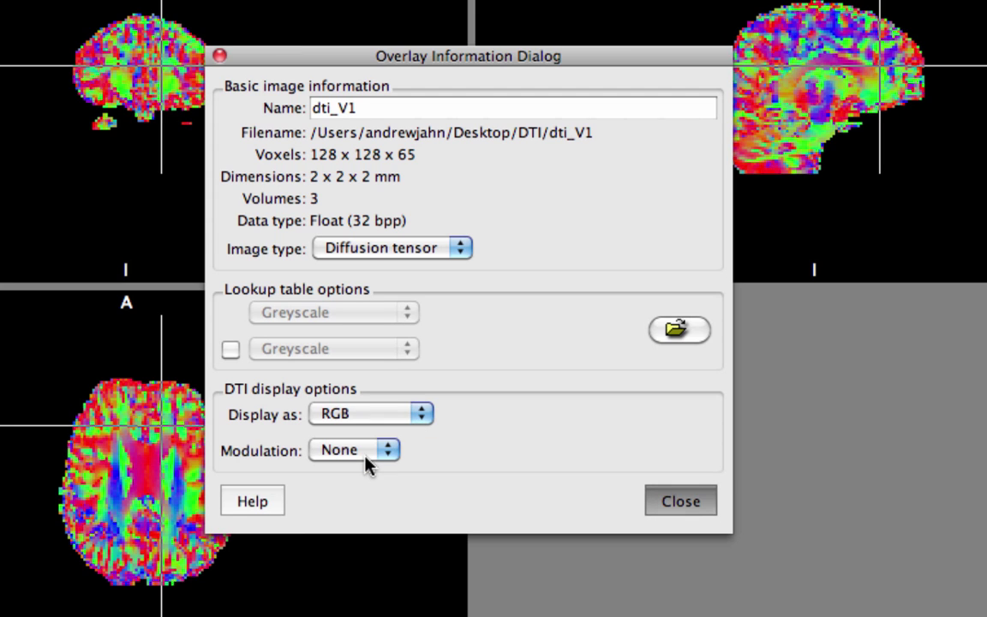
Modulate the dti_V1 RGB display by dti_FA and close the overlay information
click(379, 456)
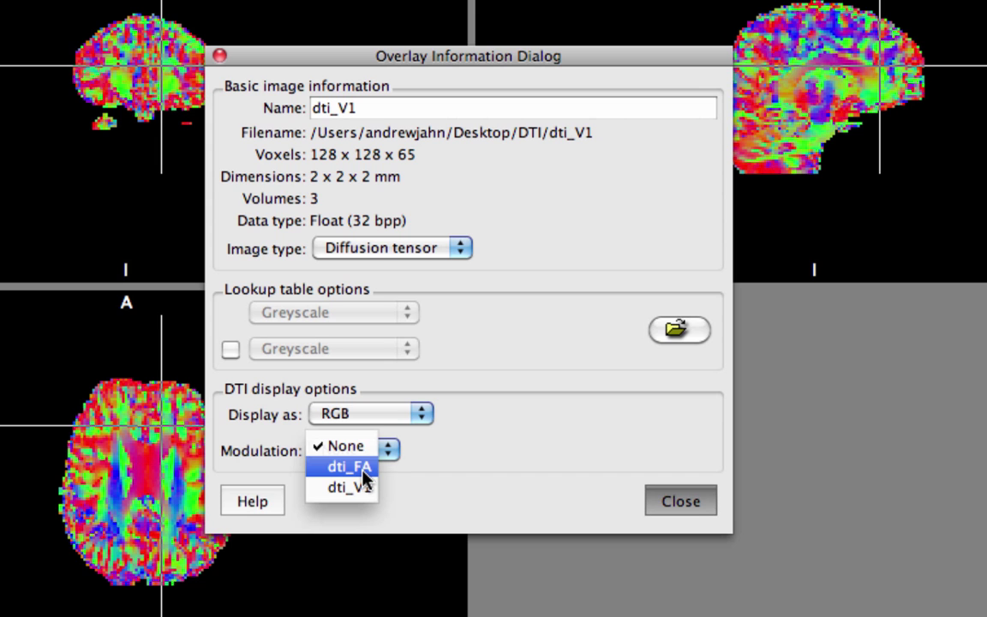
click(363, 470)
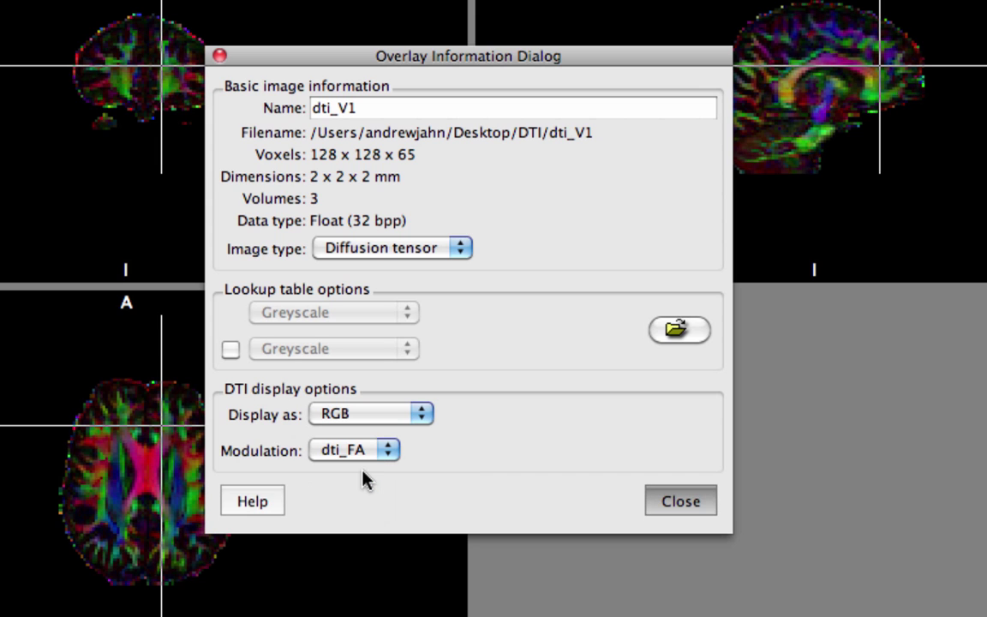
click(219, 57)
Examine the colour-coded fibre directions around the corpus callosum in the axial, sagittal and coronal views
drag(142, 469, 142, 435)
click(801, 53)
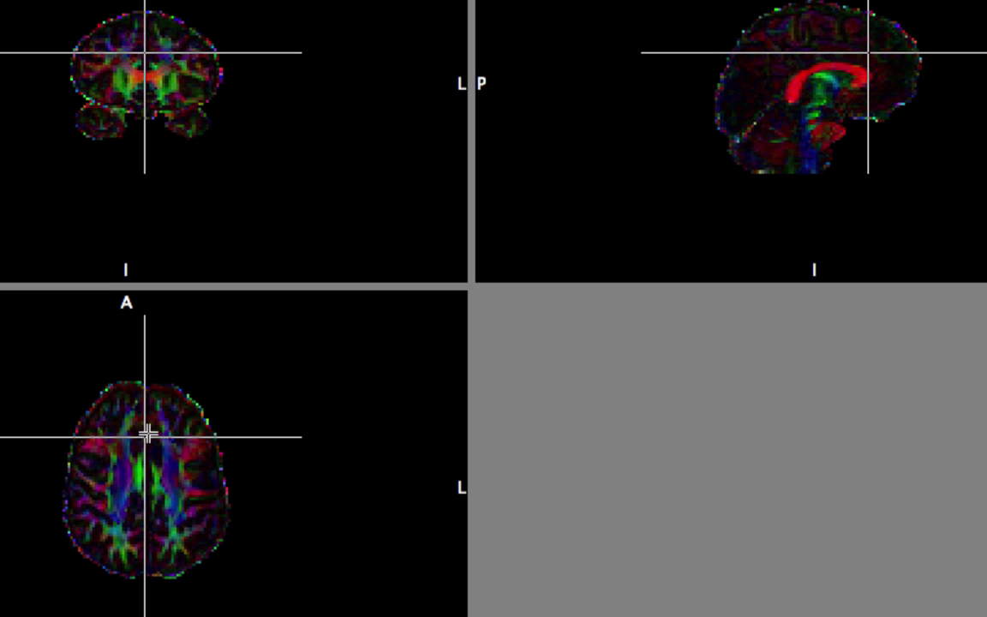
click(801, 53)
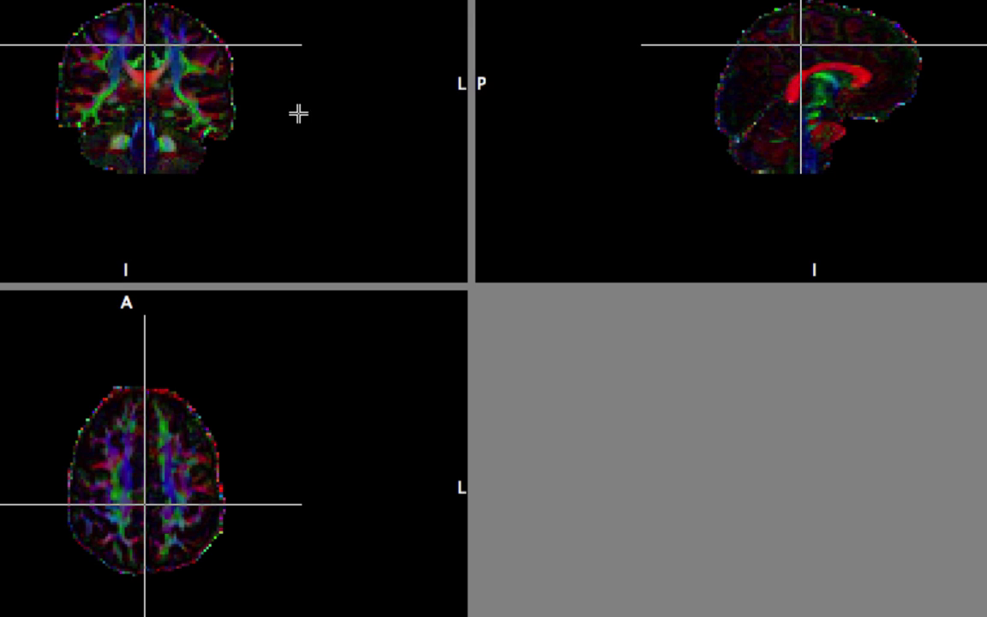
click(130, 54)
drag(131, 54, 142, 76)
drag(830, 115, 838, 67)
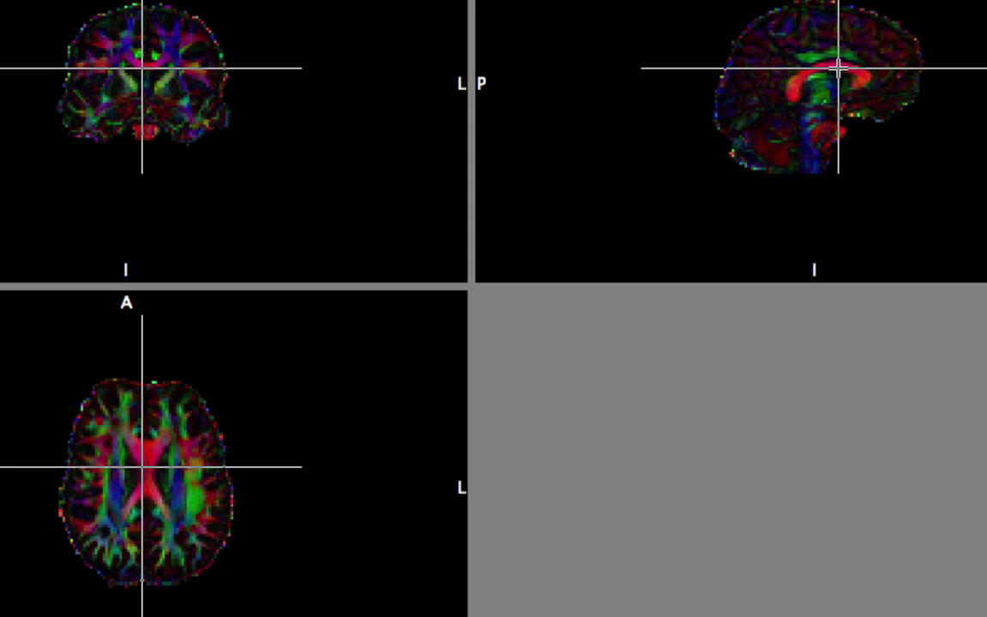